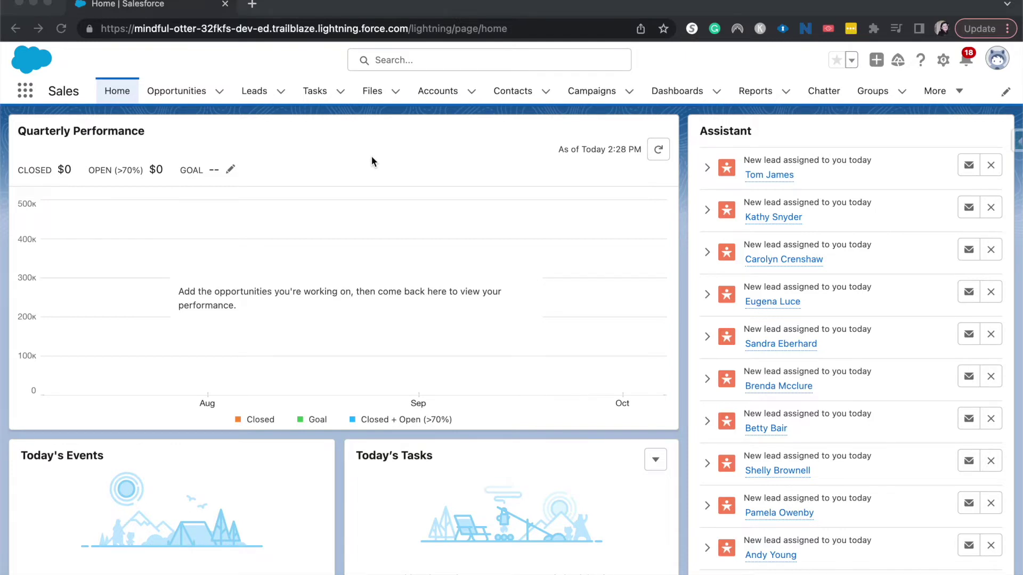
Open Salesforce Setup from the gear icon on the Sales home page.
left_click(943, 60)
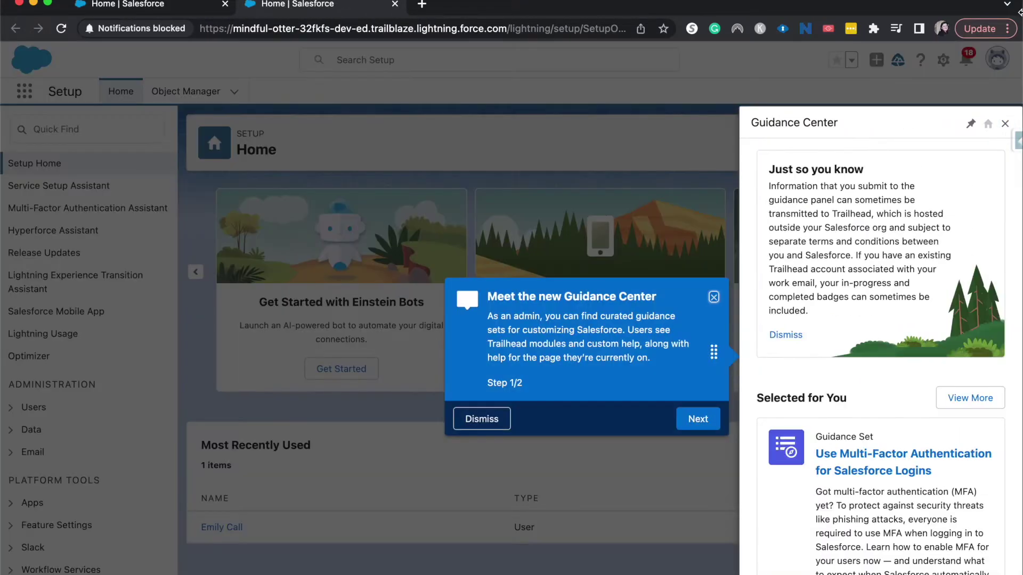
Close the Guidance Center and open Digital Experiences Settings by searching 'exper' in Quick Find.
left_click(1004, 123)
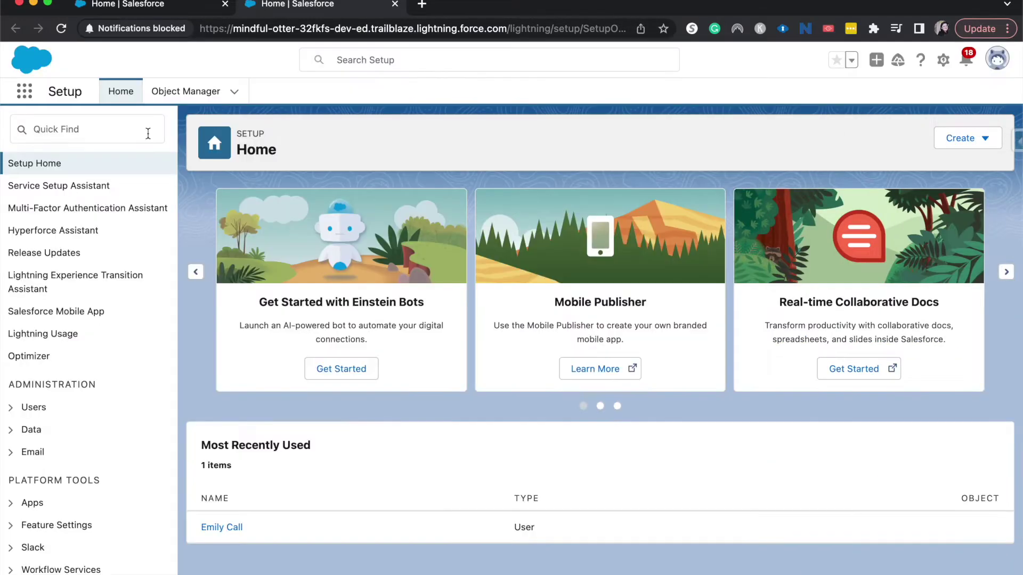
left_click(148, 133)
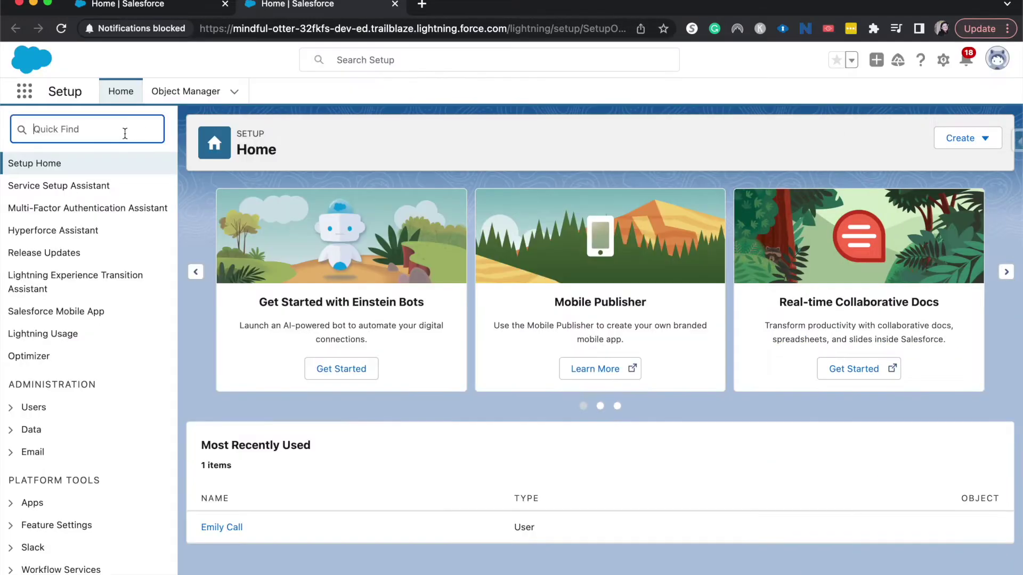
type("expere")
key("BackSpace")
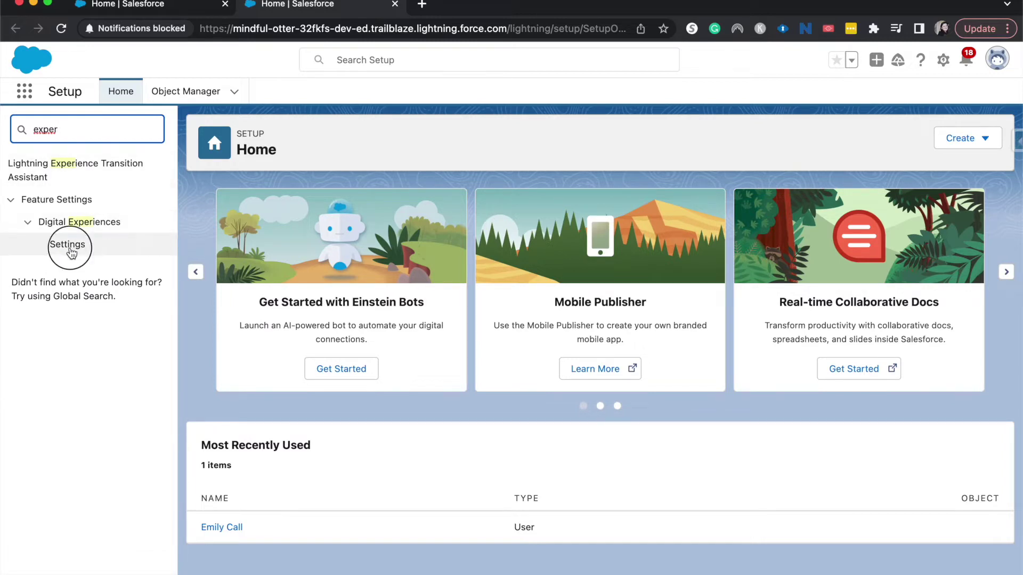
left_click(70, 250)
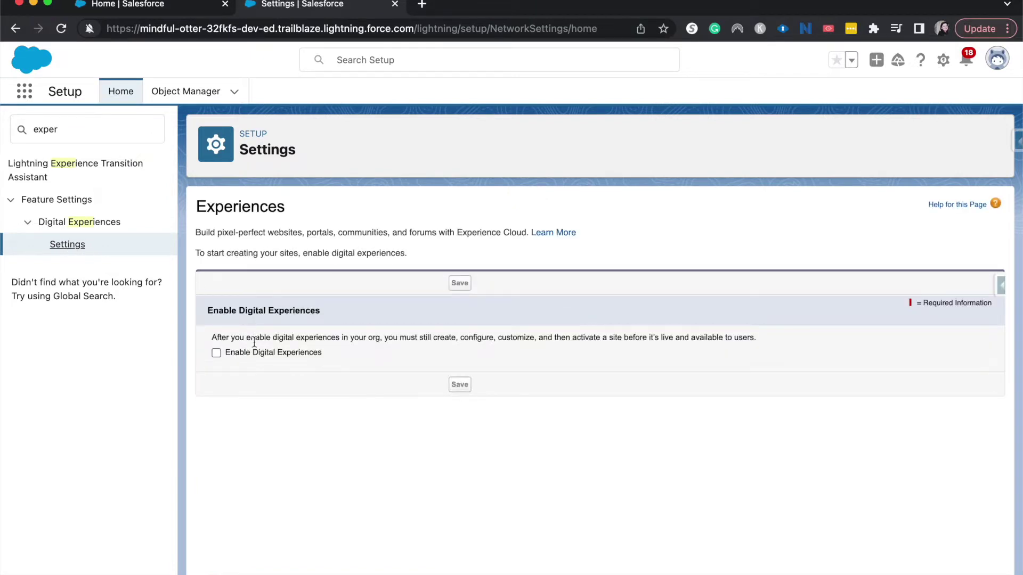
Enable Digital Experiences, save, and confirm both the enabling and domain registration prompts.
left_click(257, 352)
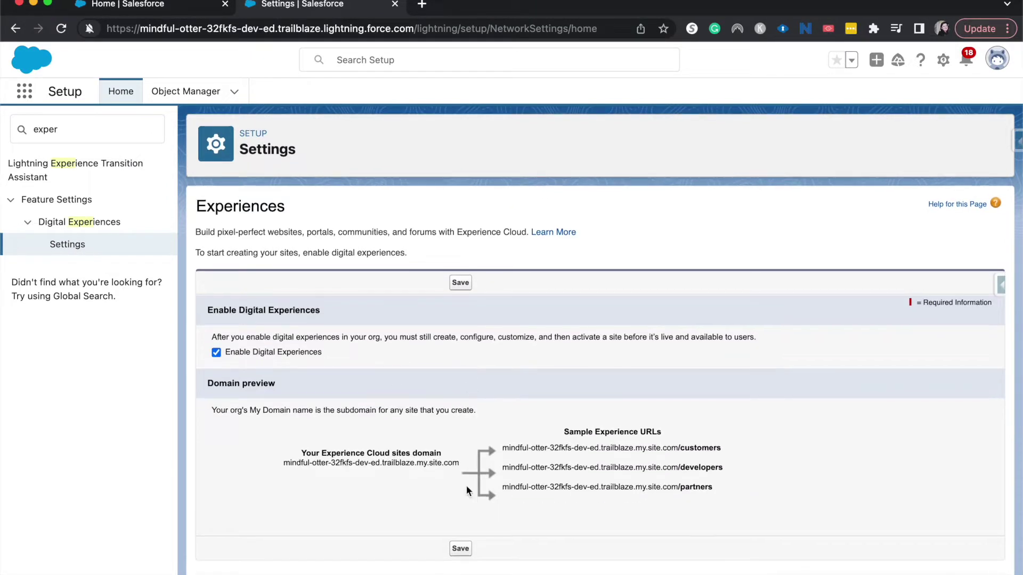
left_click(457, 548)
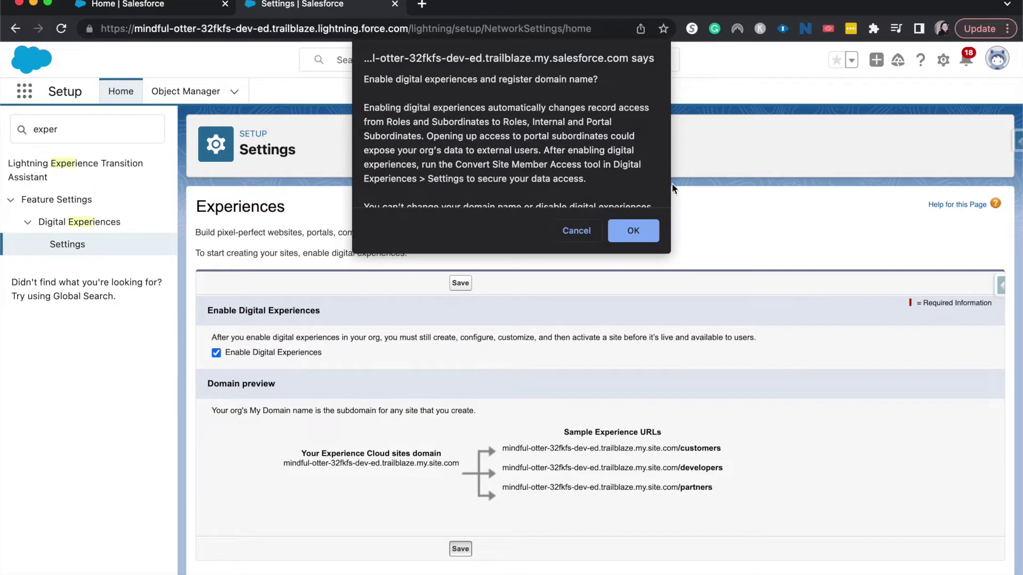
left_click(632, 231)
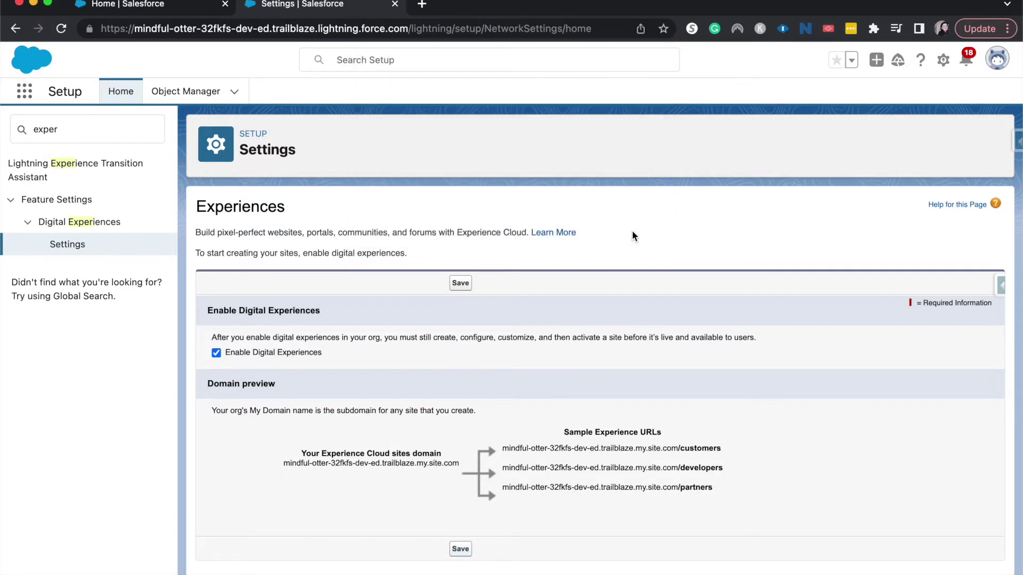
left_click(621, 232)
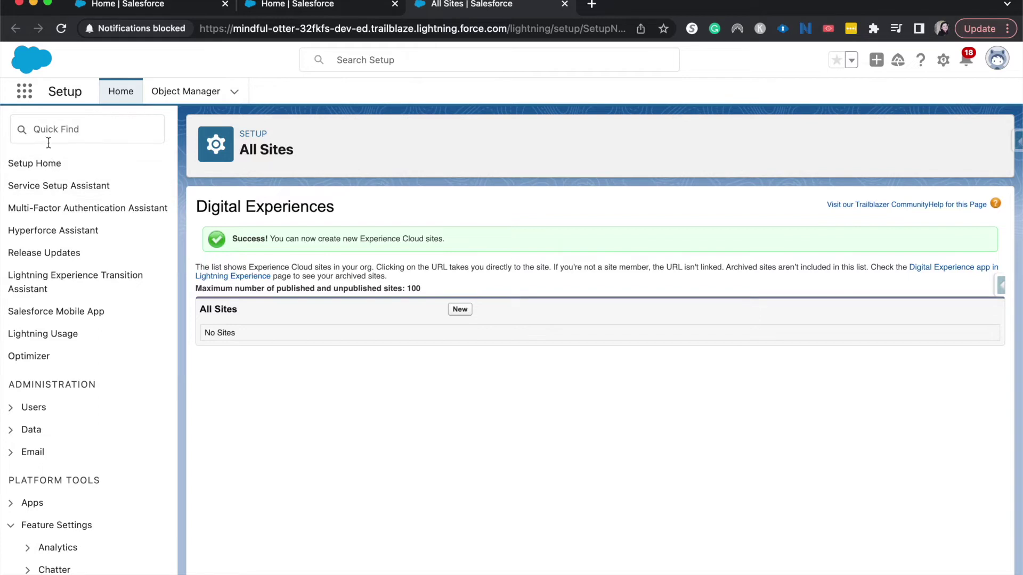
left_click(33, 129)
Search 'site' in Quick Find and click New on All Sites to show the template gallery.
type("site")
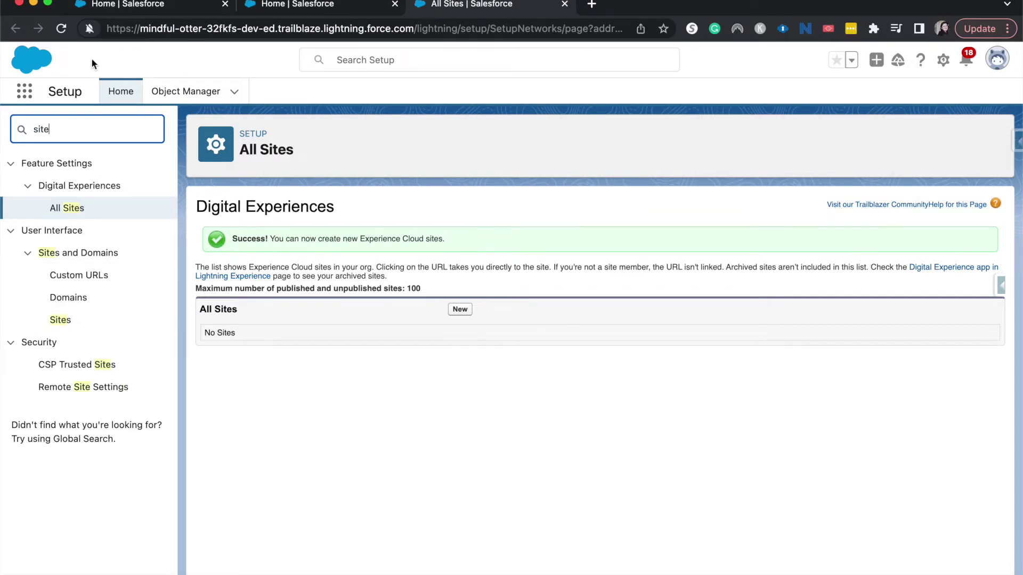
left_click(481, 321)
left_click(467, 312)
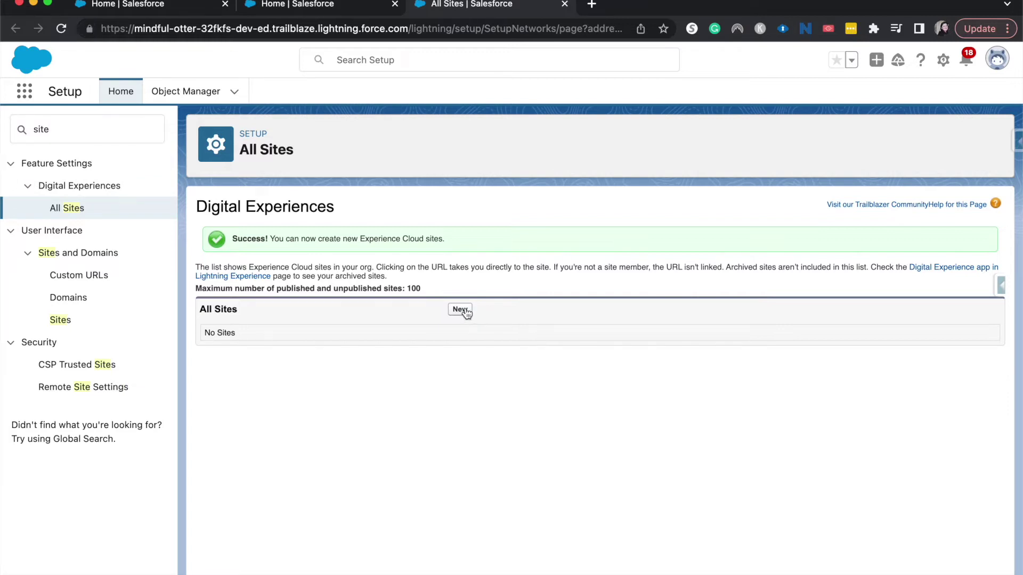
left_click(460, 310)
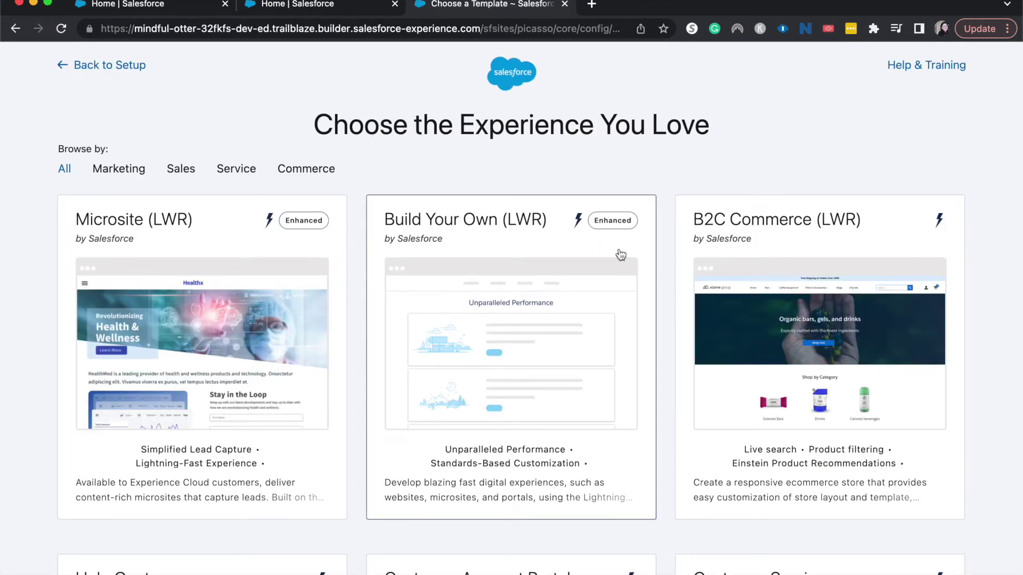
Choose the Customer Service template from the gallery and start a site from it.
scroll(609, 117, "down", 3)
scroll(609, 118, "up", 2)
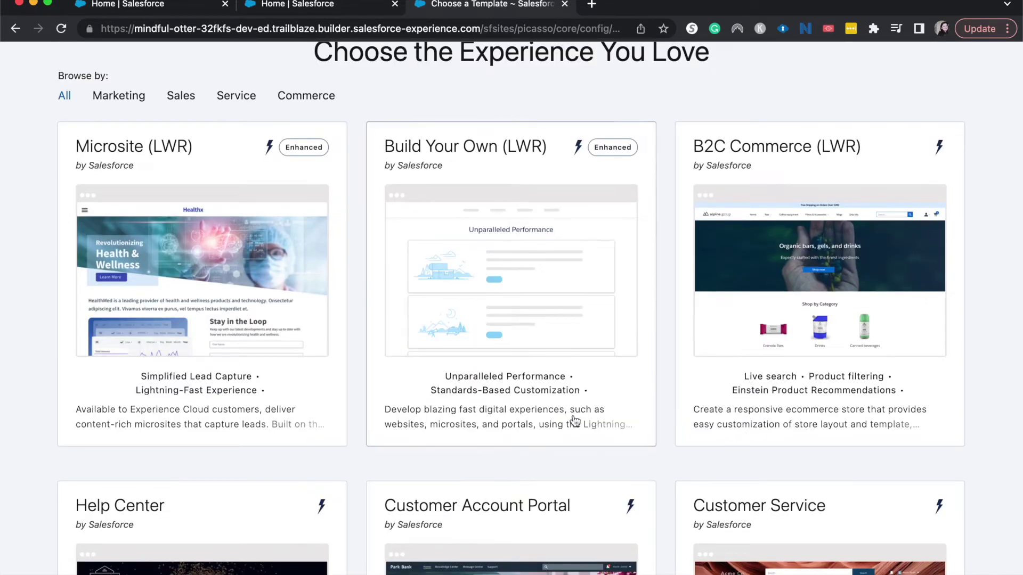
scroll(575, 421, "down", 3)
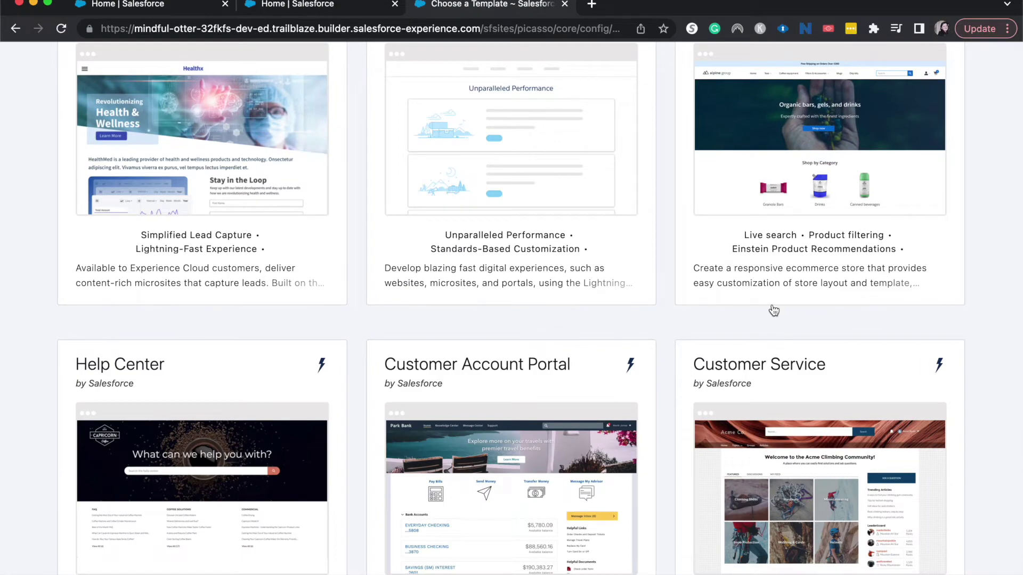
left_click(744, 383)
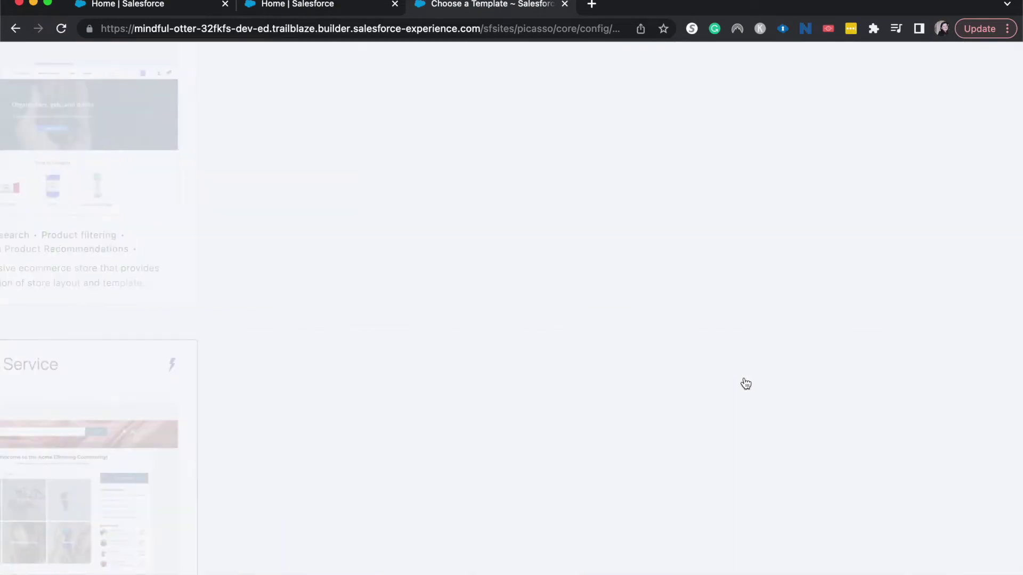
left_click(629, 212)
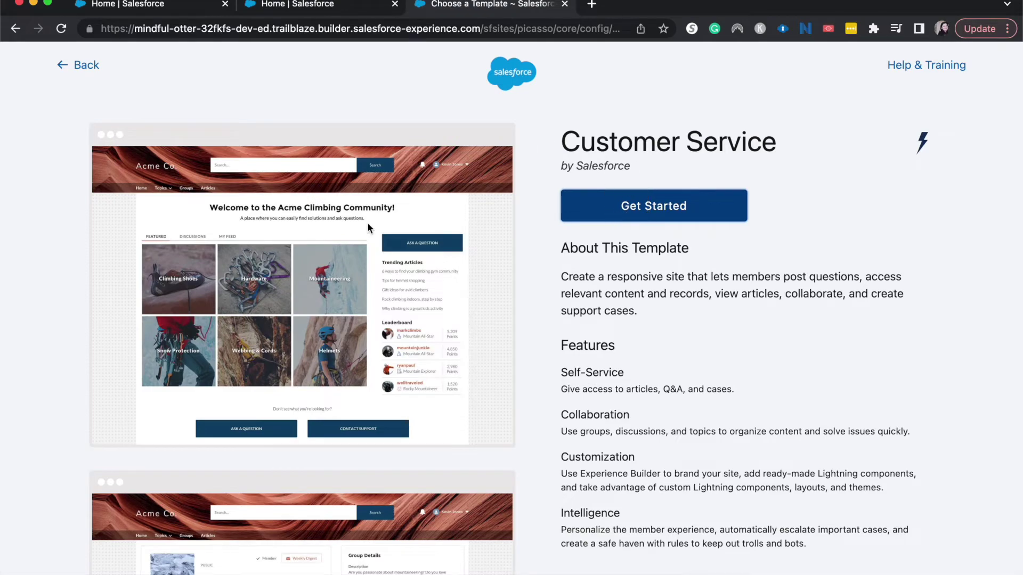
scroll(368, 223, "down", 10)
scroll(356, 245, "up", 10)
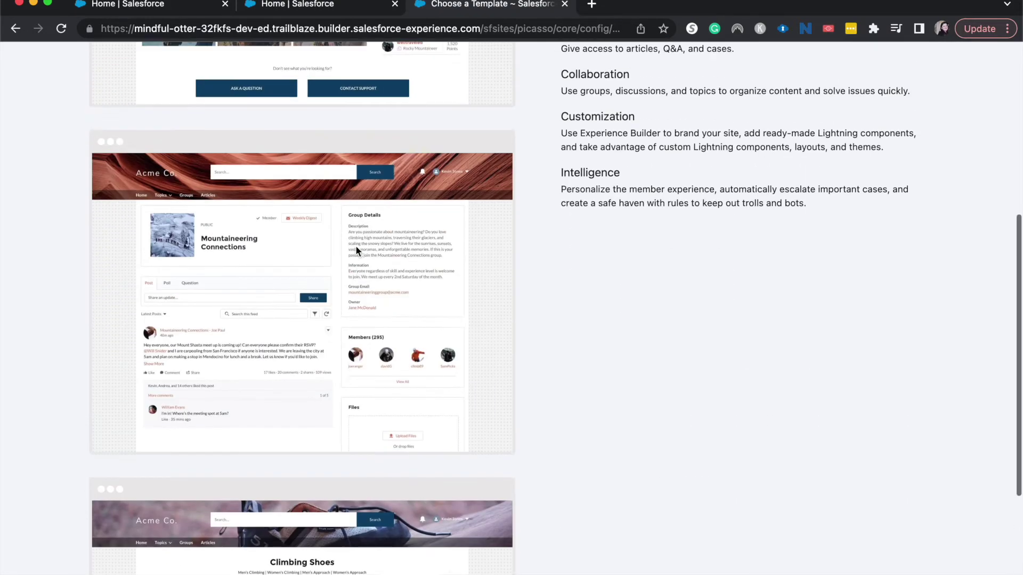
scroll(669, 223, "down", 1)
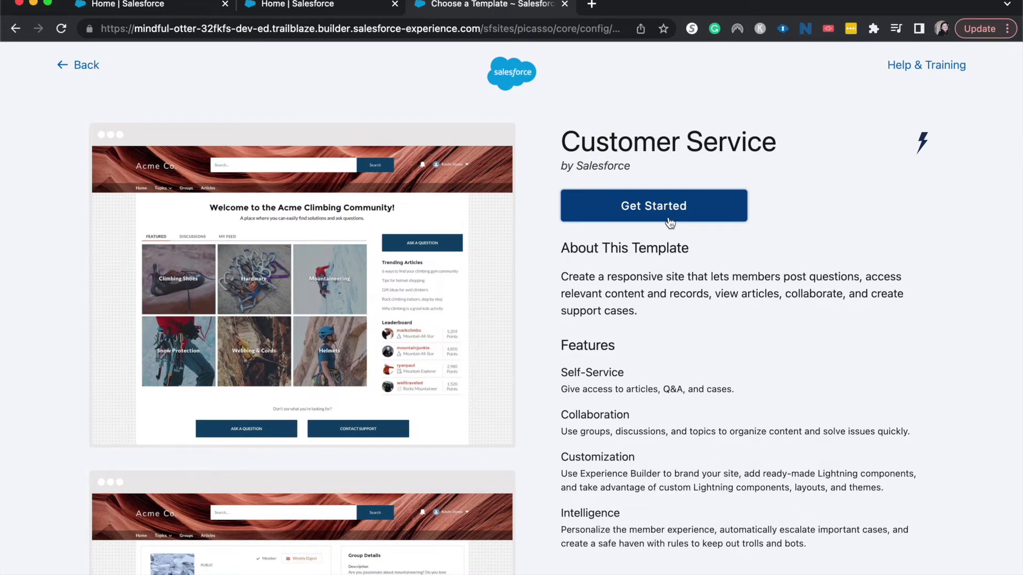
left_click(669, 220)
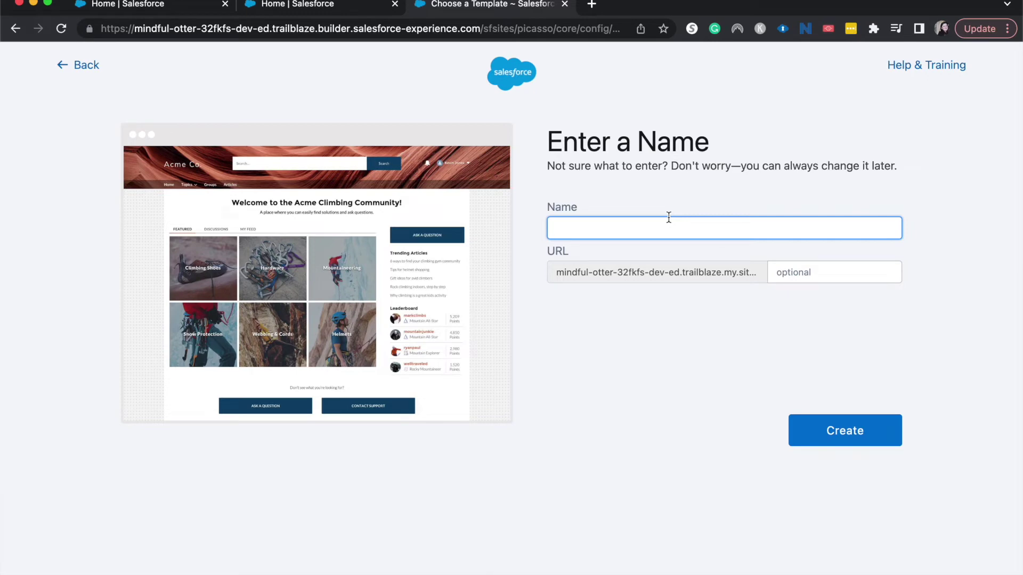
Name the site 'Customer Service Site Example', leave the URL blank, and create it.
type("Customer Service Site E")
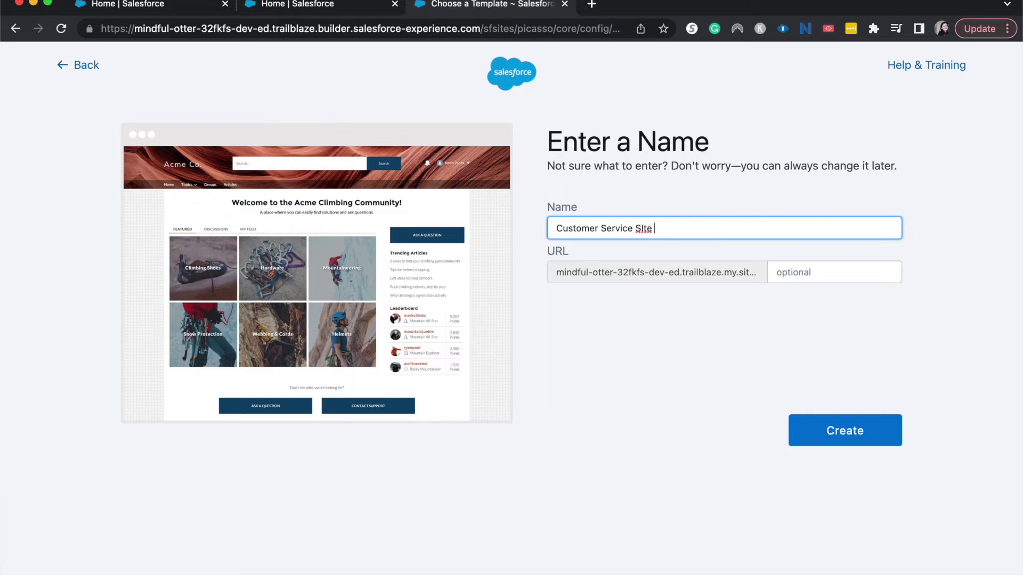
key("BackSpace")
key("BackSpace")
key("BackSpace")
key("BackSpace")
key("BackSpace")
type("ite Example")
key("Tab")
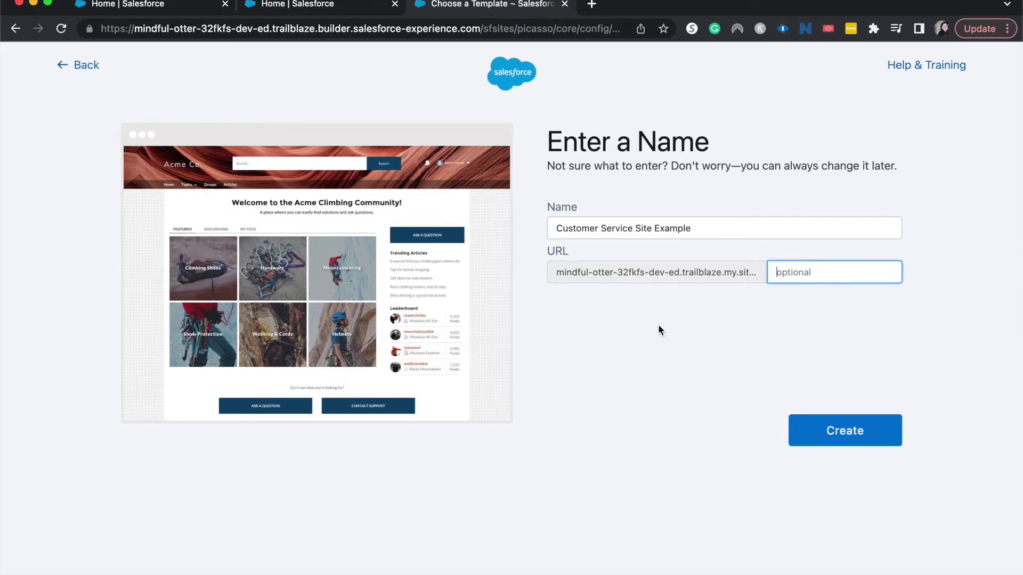
left_click(820, 426)
left_click(819, 426)
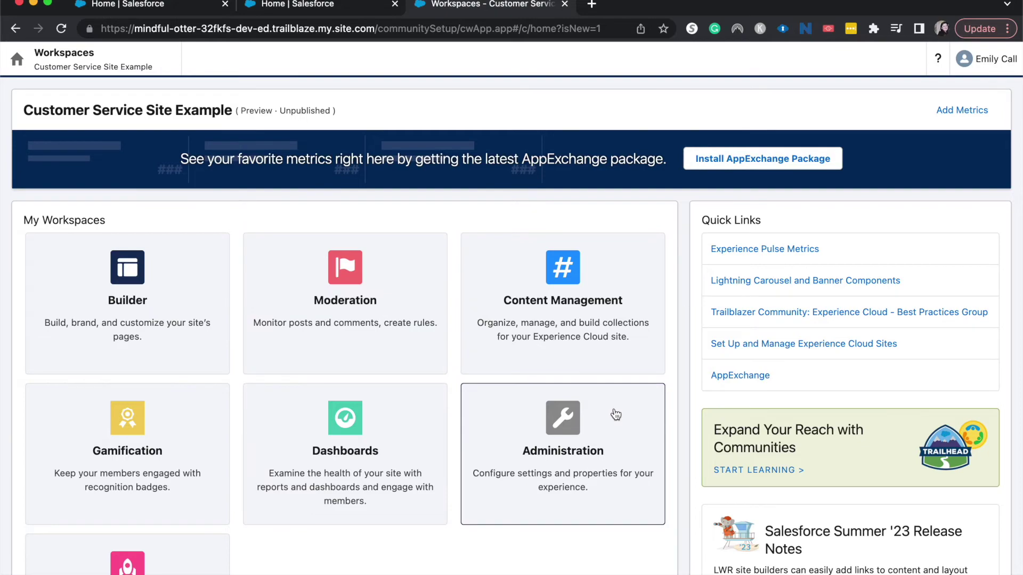
Scroll down the Workspaces page of Customer Service Site Example as Experience Builder loads.
scroll(610, 416, "down", 3)
scroll(122, 437, "down", 6)
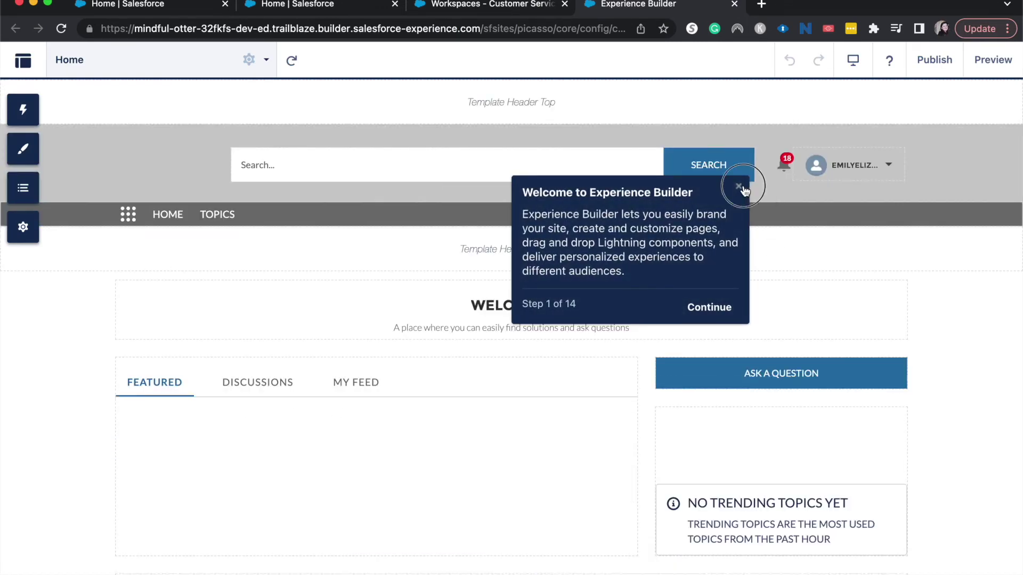
Close the Welcome to Experience Builder tour, scroll the Home page, and return to Setup.
left_click(739, 186)
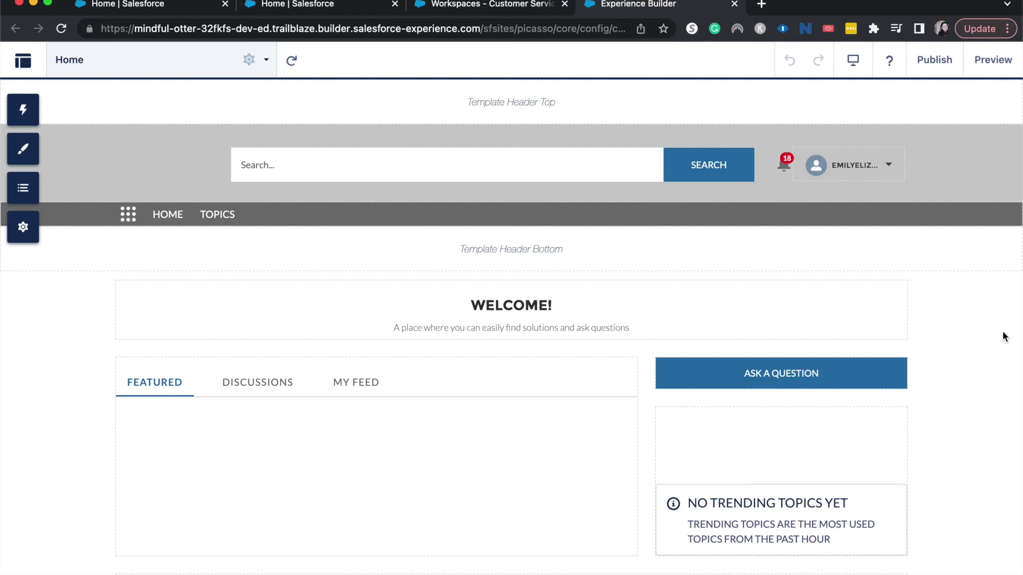
scroll(1002, 330, "down", 2)
scroll(1002, 330, "up", 2)
left_click(289, 6)
Replace the Quick Find search with 'site' and open All Sites to see Customer Service Site Example.
double_click(66, 128)
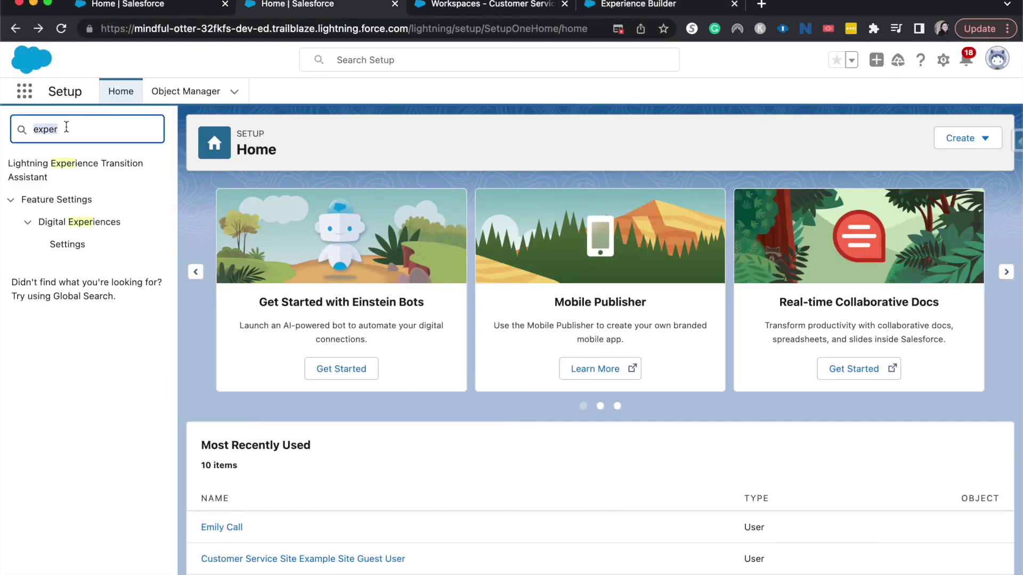
type("all site")
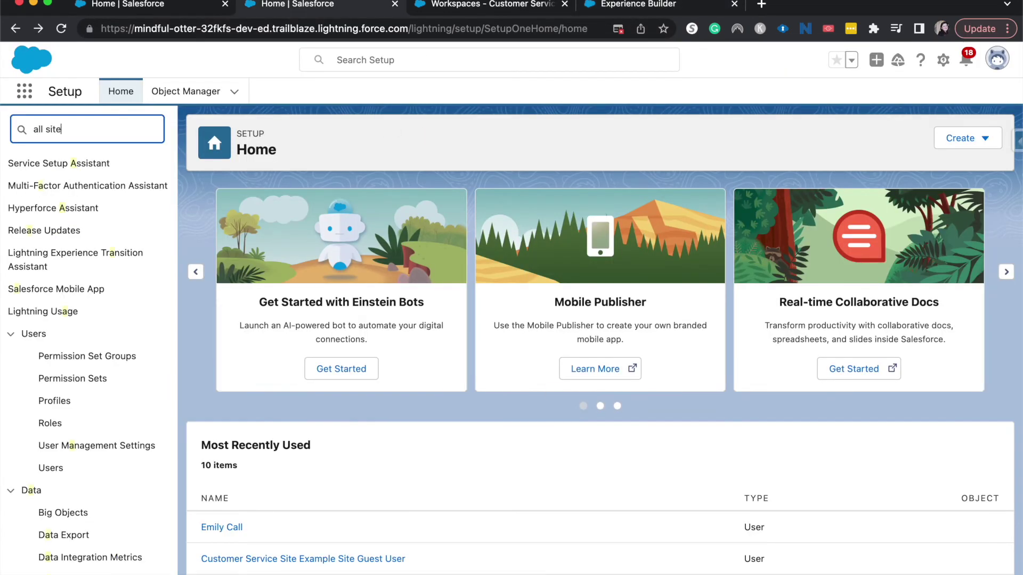
key("BackSpace")
key("BackSpace")
key("BackSpace")
key("BackSpace")
type("ssit")
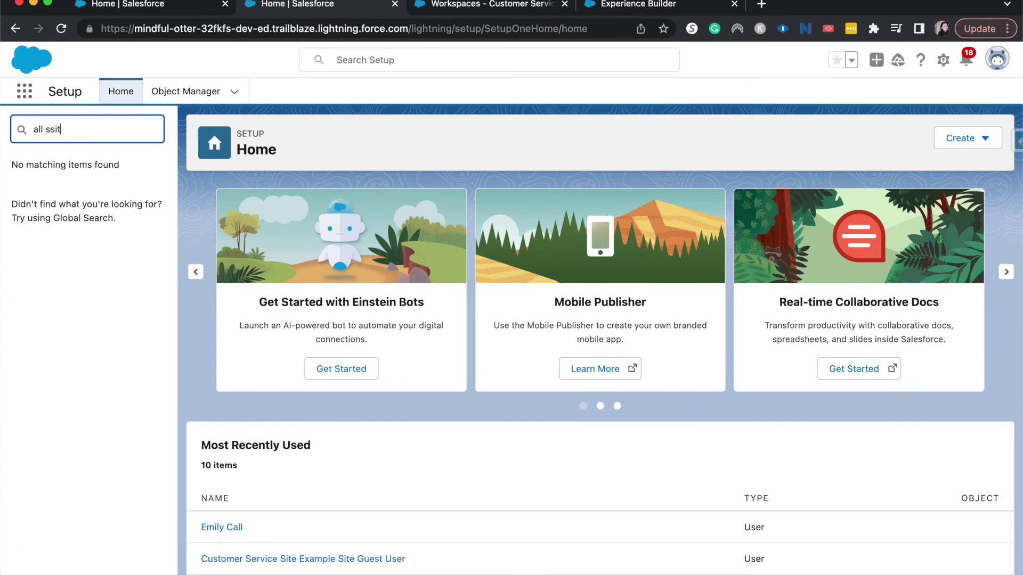
key("BackSpace")
key("BackSpace")
key("BackSpace")
key("BackSpace")
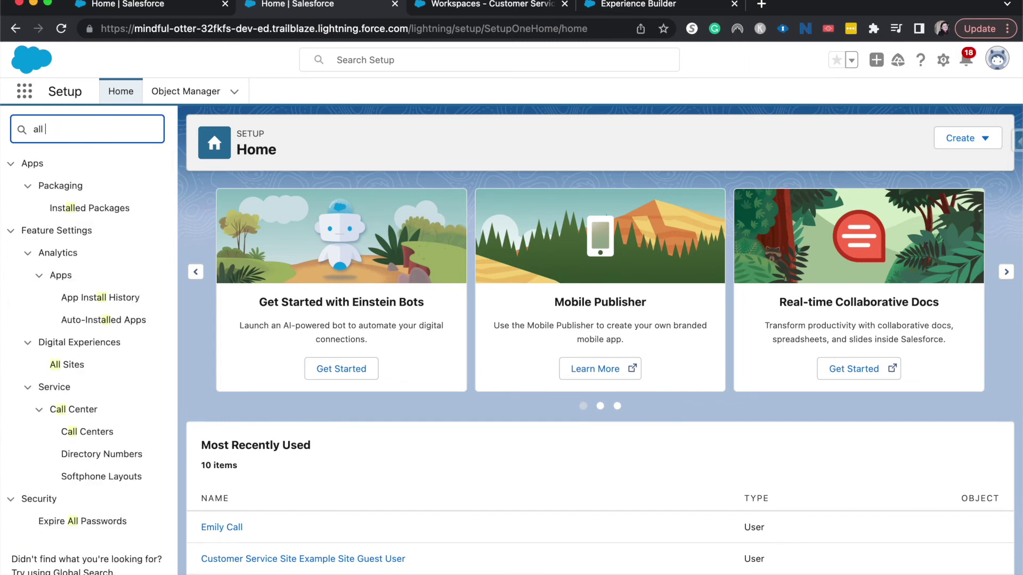
key("BackSpace")
key("BackSpace")
key("BackSpace")
key("BackSpace")
type("site")
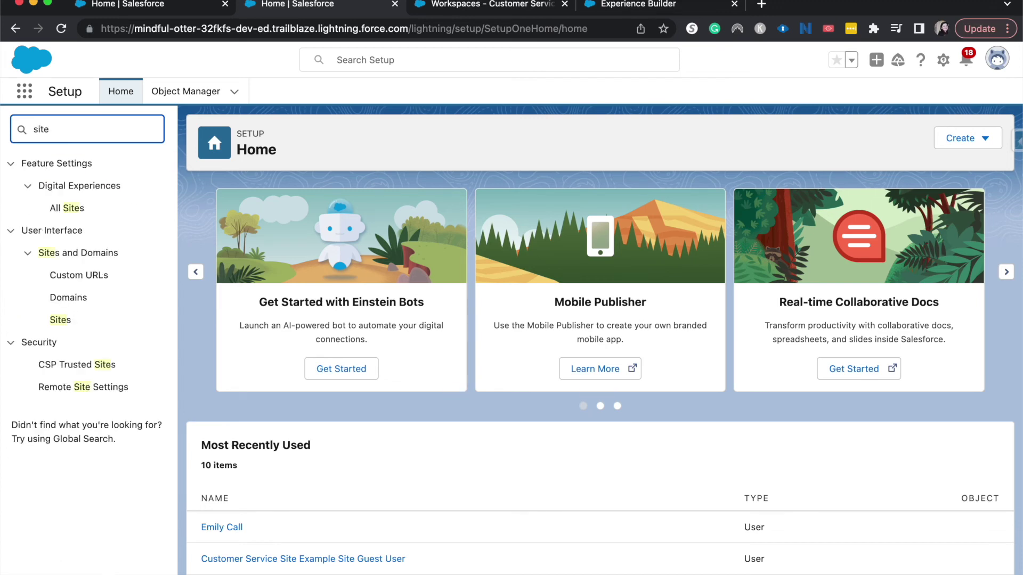
left_click(79, 209)
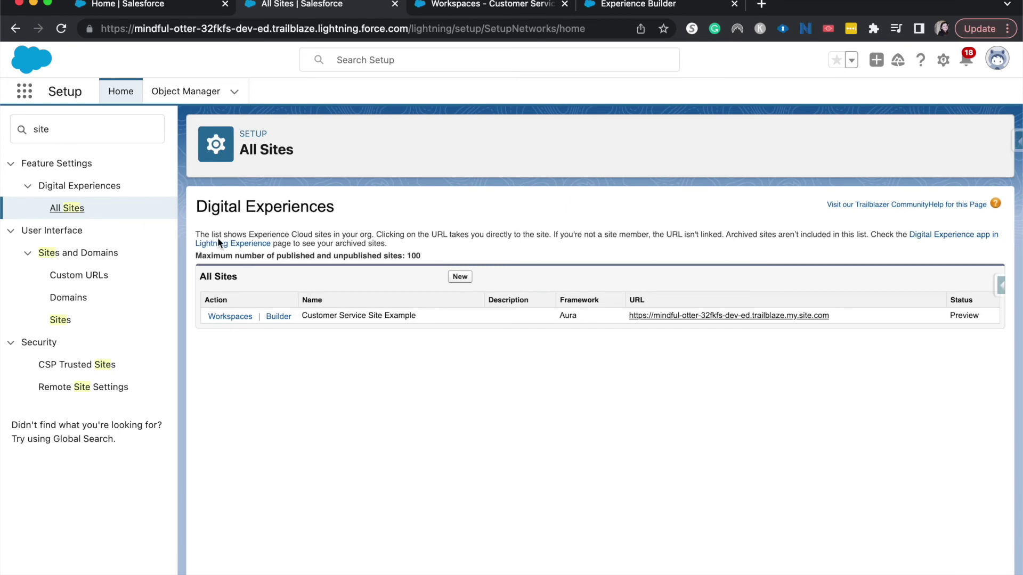